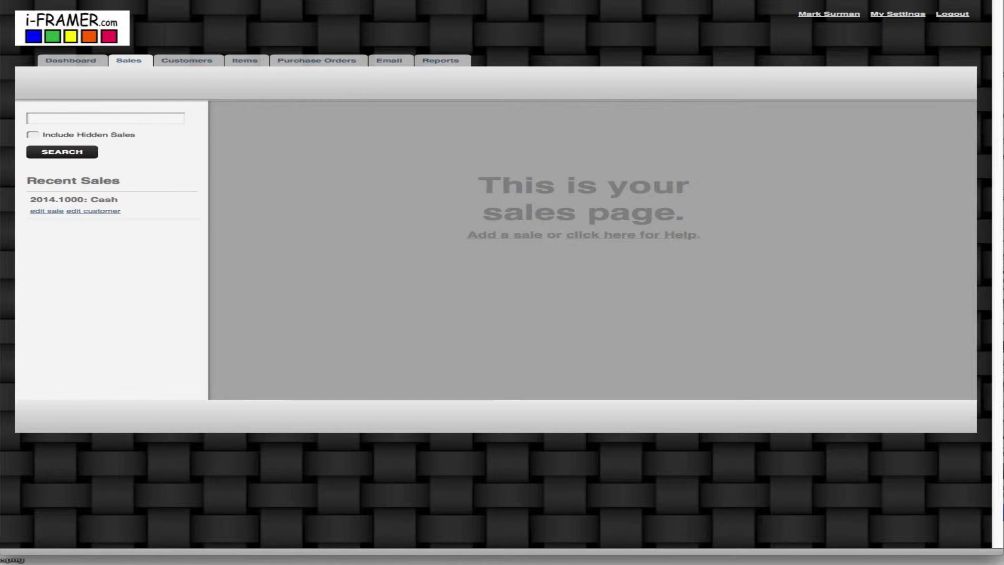
Create a new backing item with the code 9mm CB and the name 9mm Customboard.
left_click(248, 64)
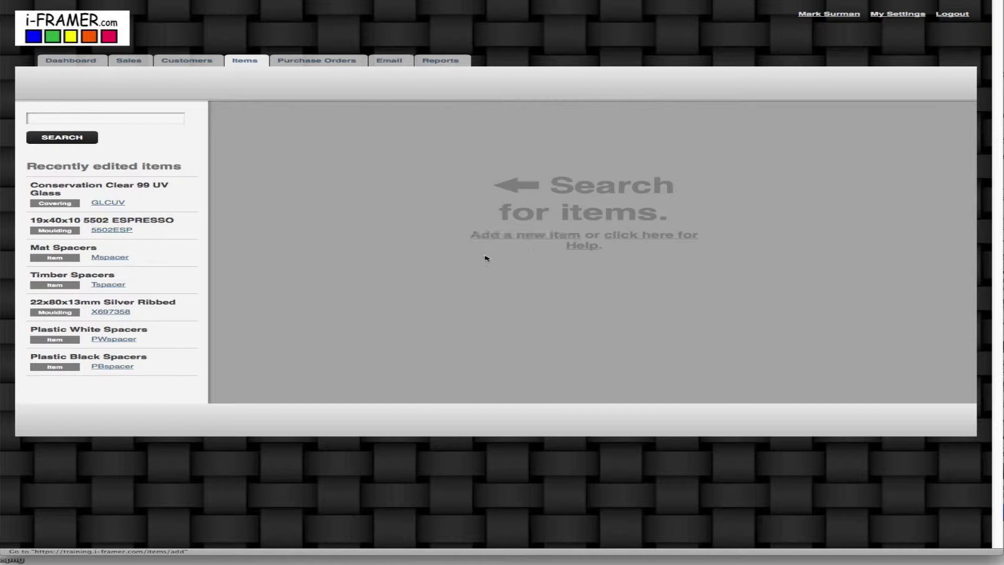
left_click(486, 236)
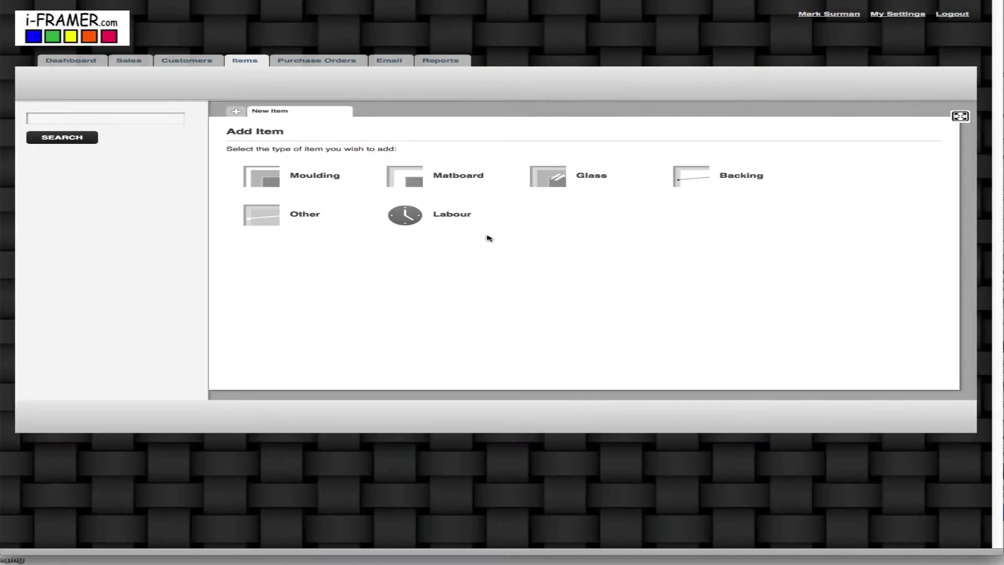
left_click(746, 177)
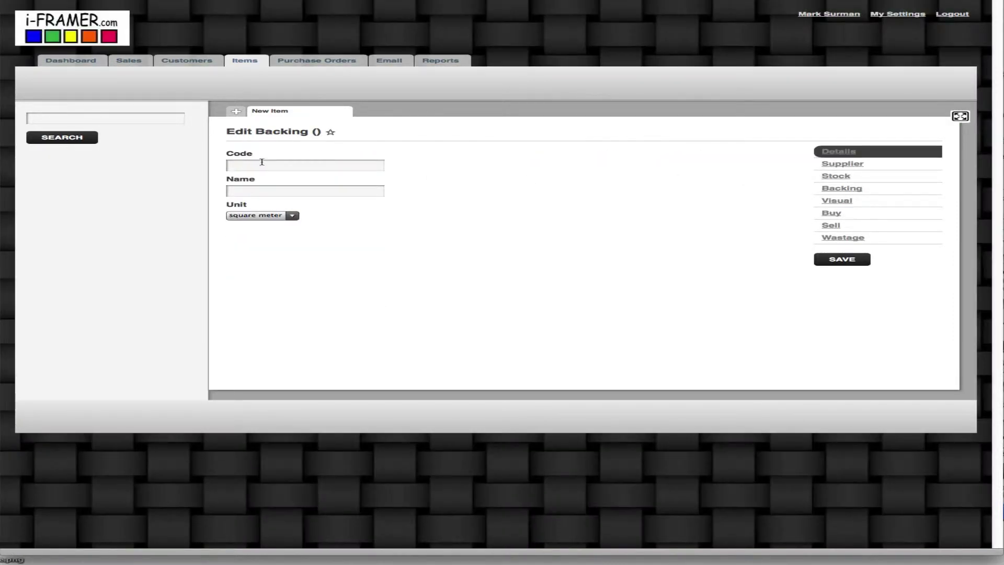
left_click(262, 163)
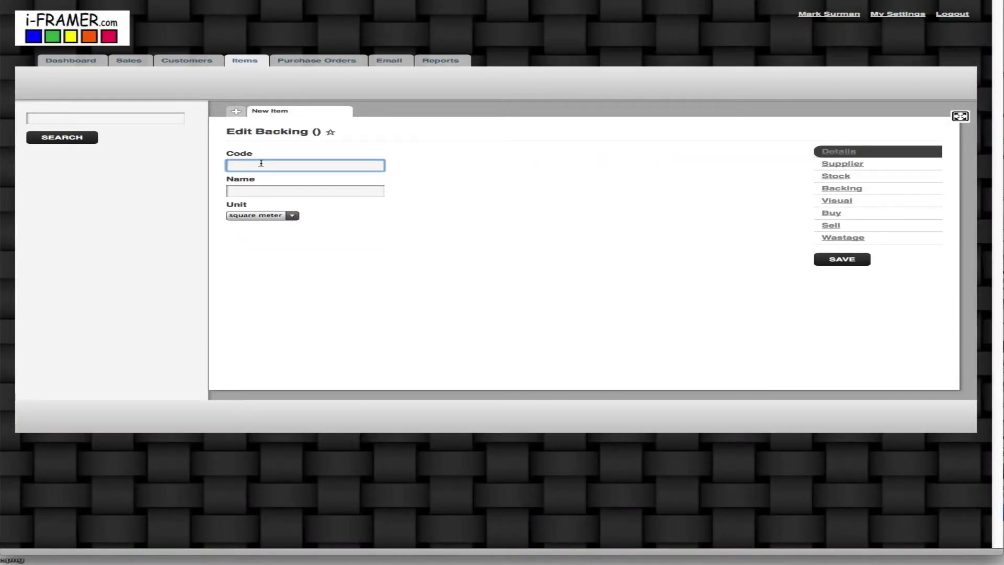
type("9mm CB")
left_click(295, 191)
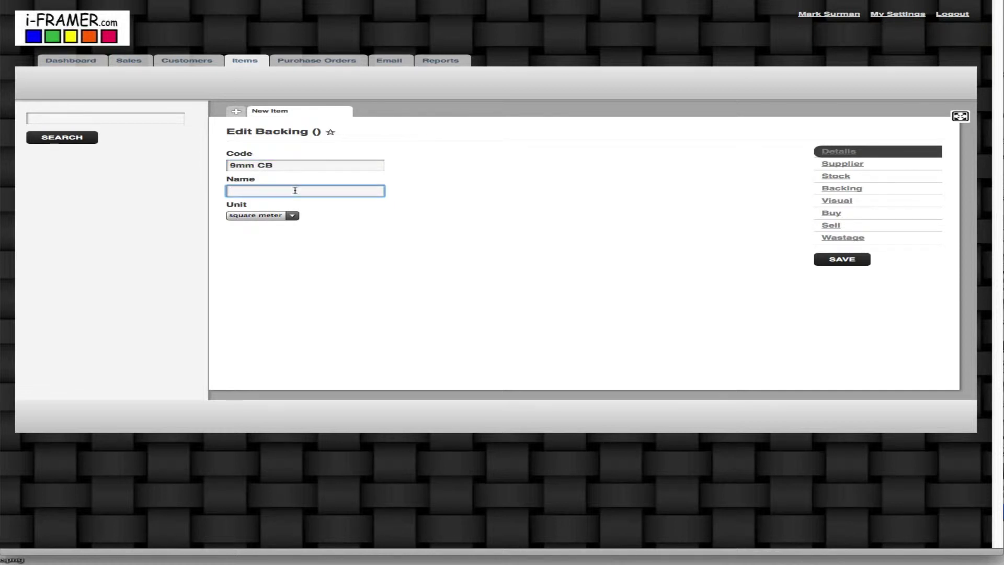
type("9mm Customboard")
Set the backing's sheet size to 2.44 metres wide and 1.22 metres high.
left_click(850, 166)
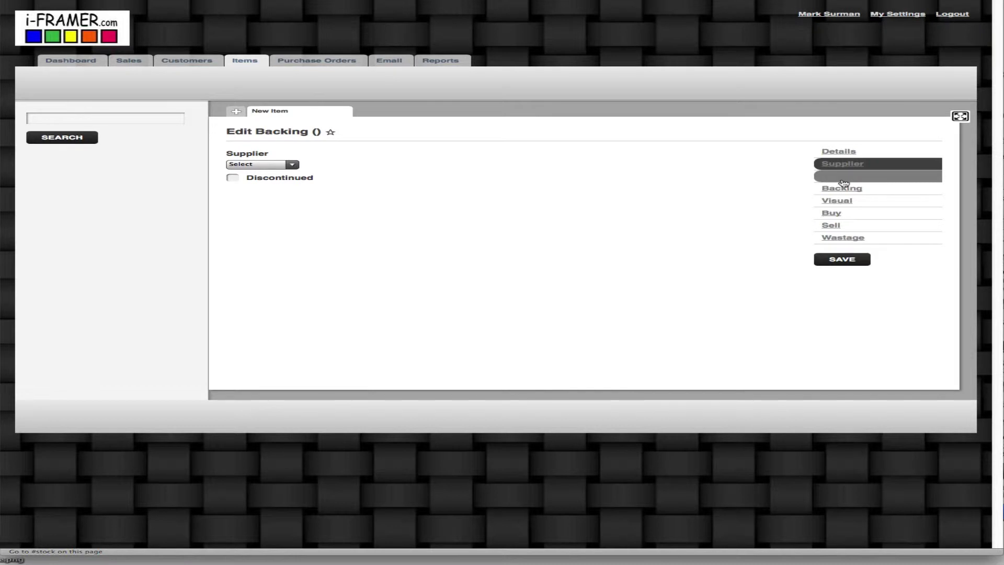
left_click(843, 181)
left_click(844, 191)
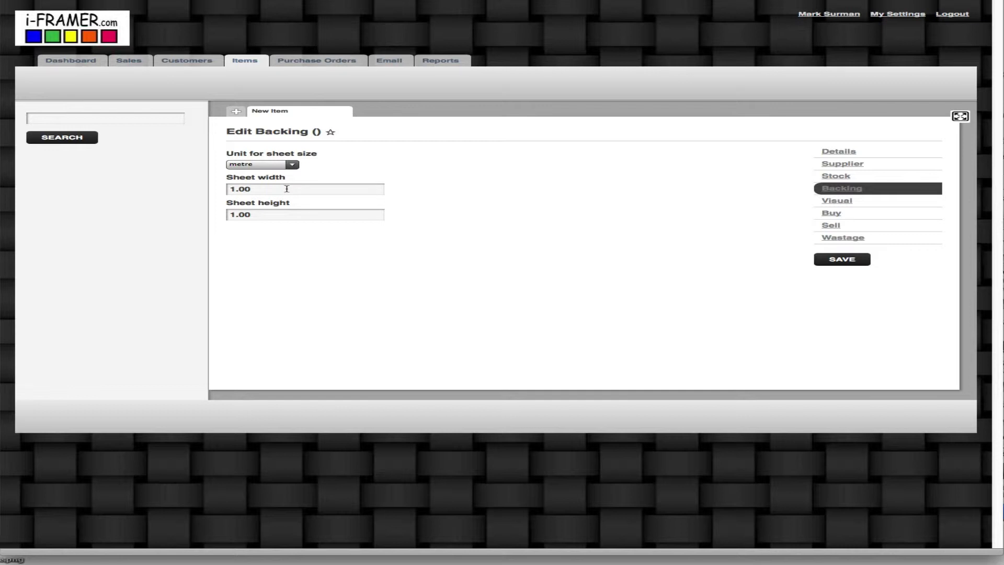
key("Tab")
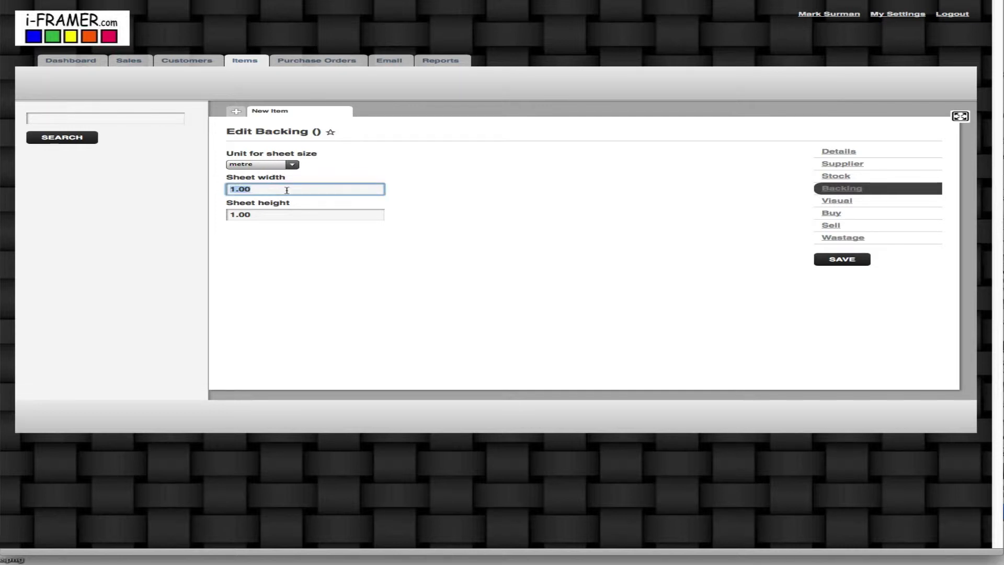
type("2.4")
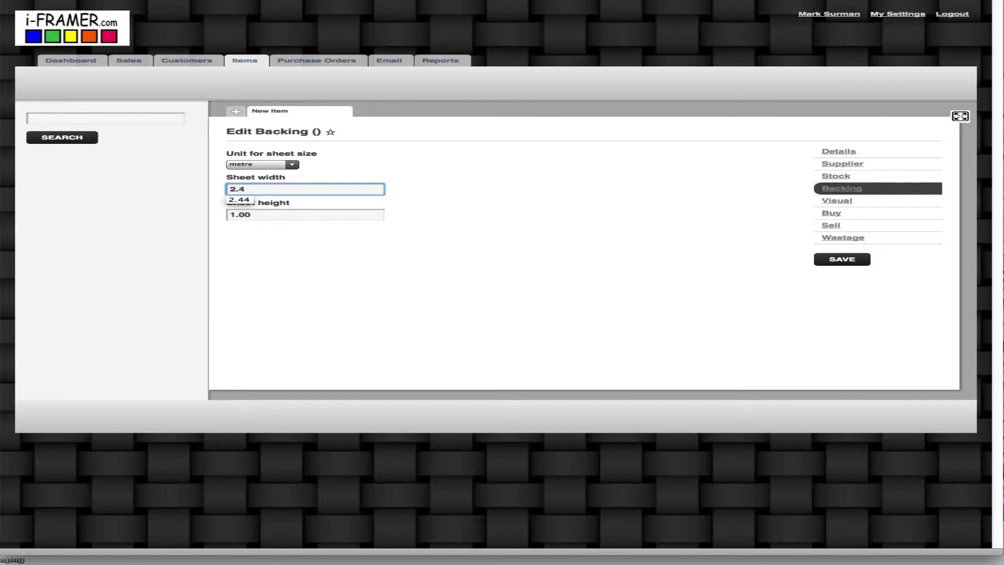
type("4")
key("Tab")
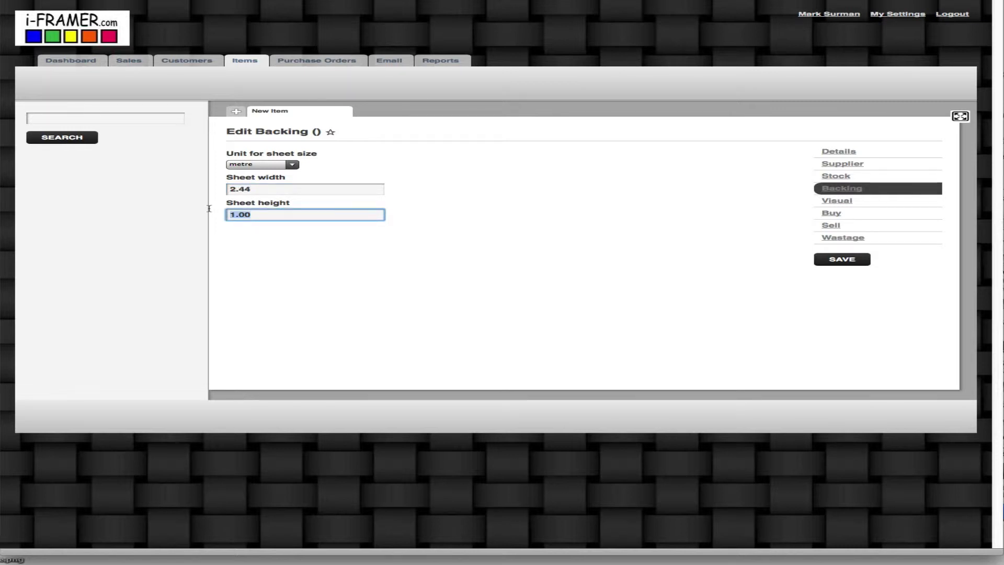
type("14")
key("BackSpace")
type(".22")
Set the backing's cost price per sheet to 45 and save the item with default sell pricing.
left_click(837, 214)
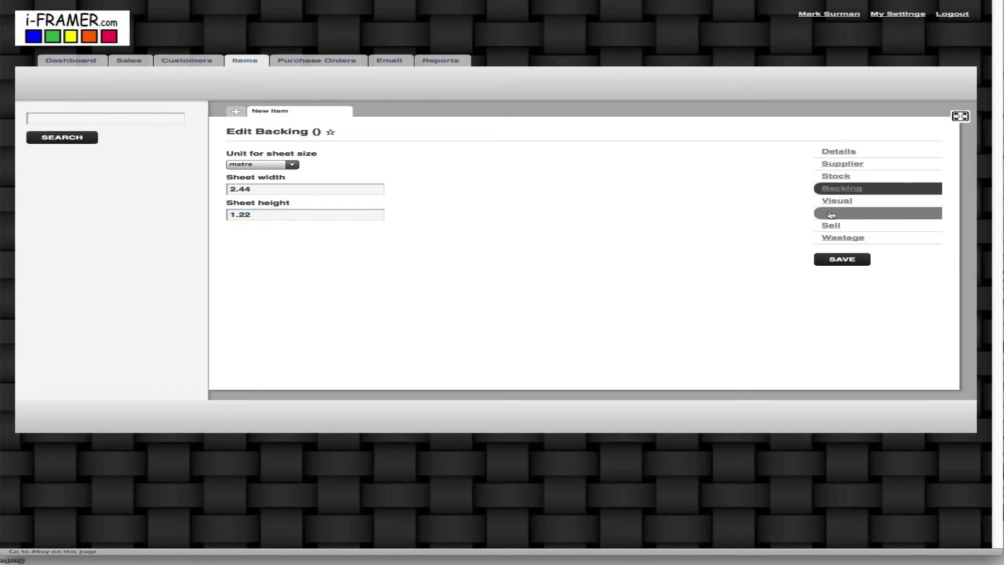
left_click(287, 167)
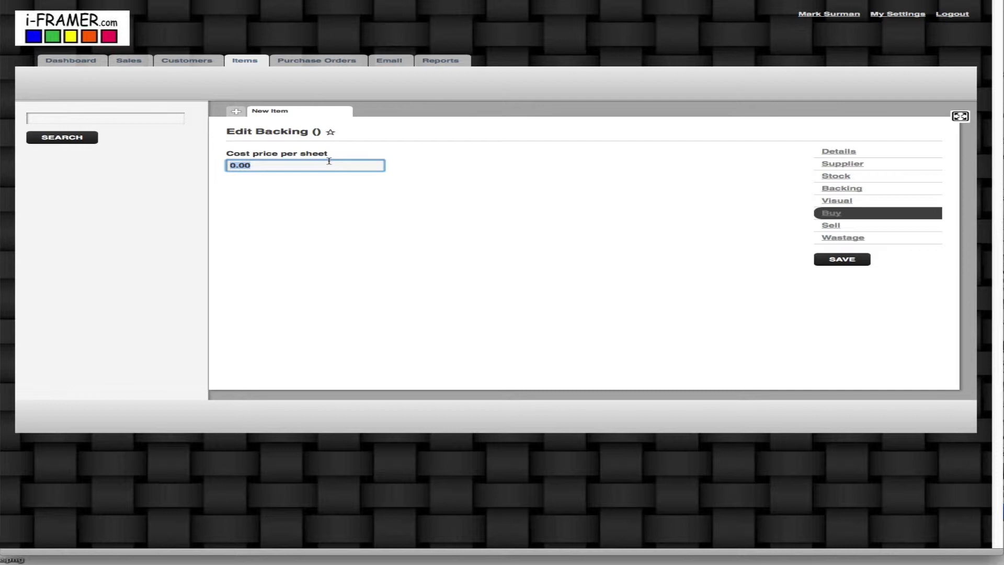
type("45")
left_click(848, 229)
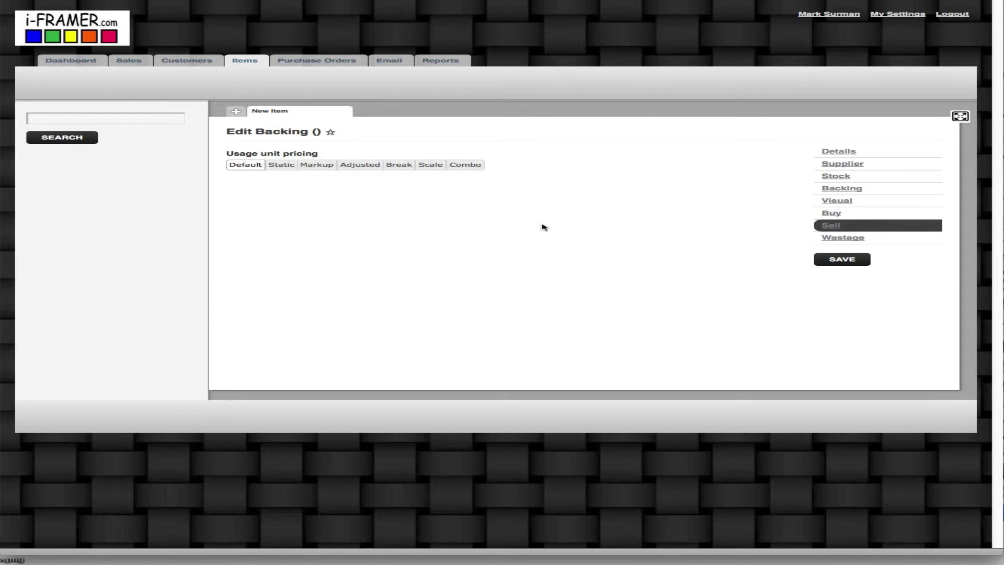
left_click(836, 260)
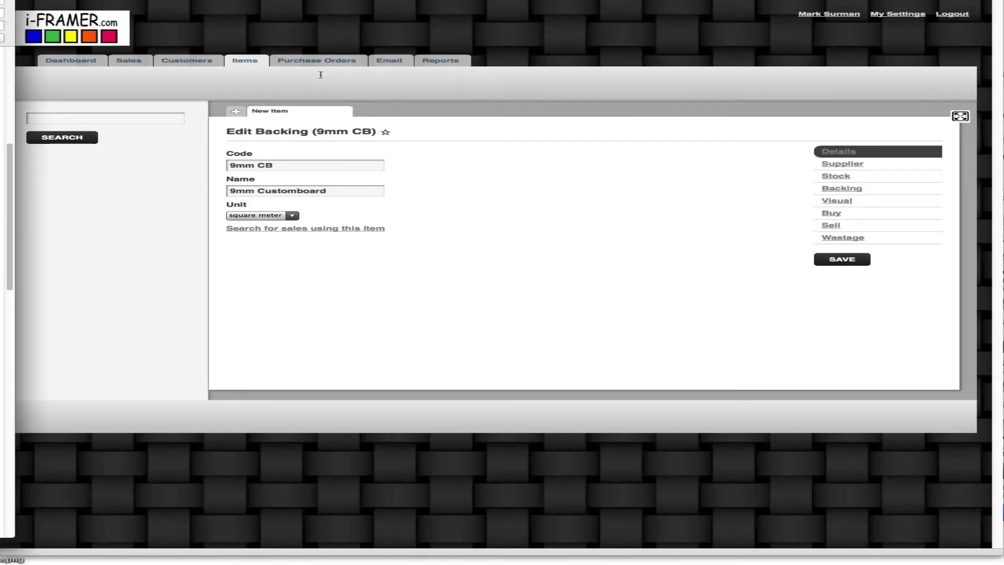
Create a new glass item with the code SLaminate and the name Satin Laminate.
left_click(236, 111)
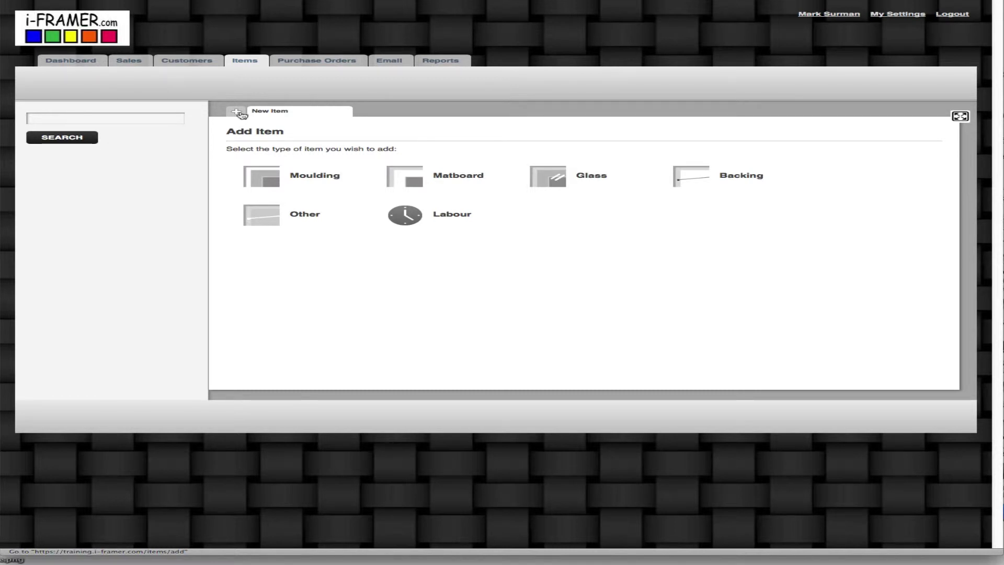
left_click(557, 178)
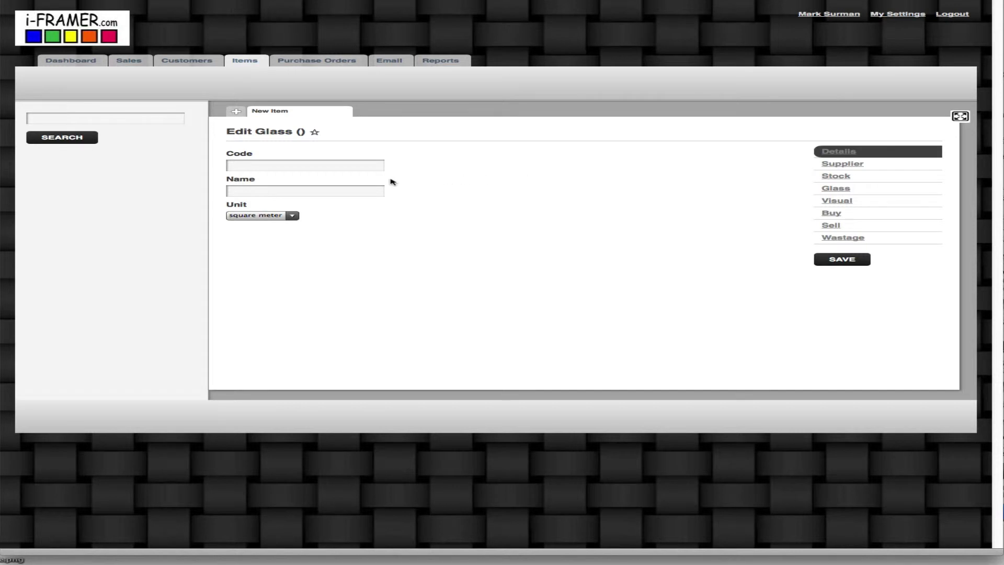
left_click(290, 166)
type("Slaminate")
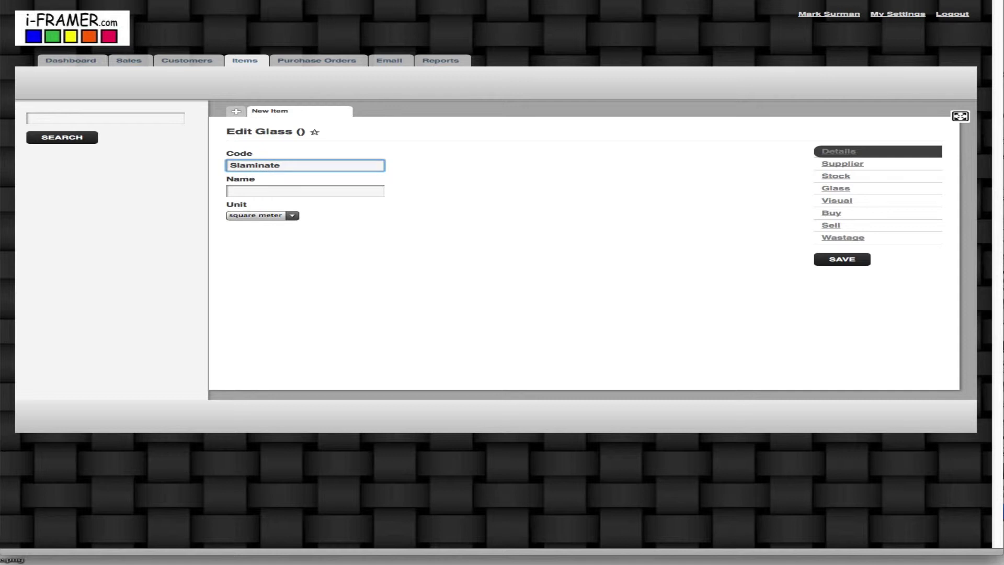
left_click(238, 164)
key("BackSpace")
type("L")
left_click(257, 191)
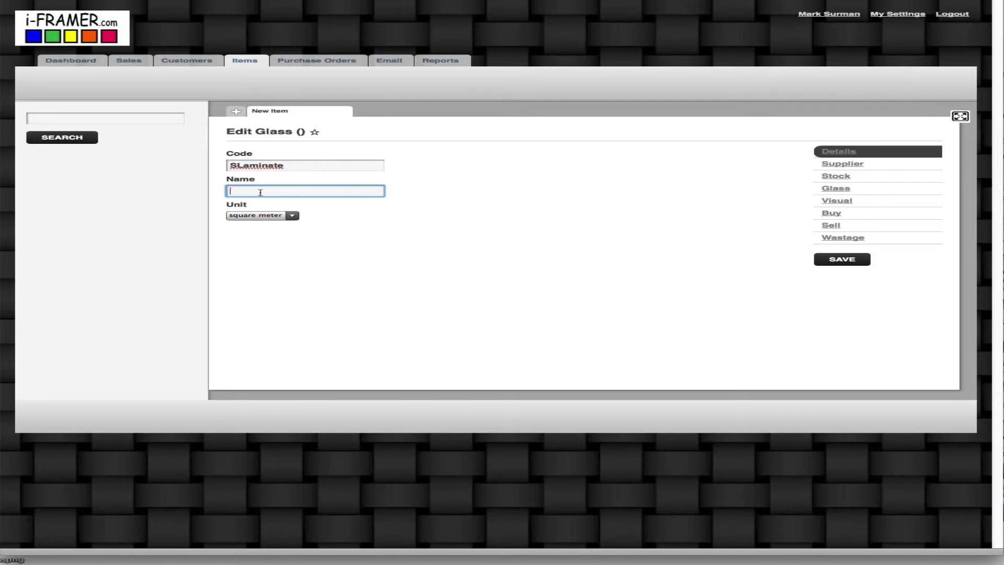
type("Satin Laminate")
Set the glass item's cost price per sheet to 22 and save the item.
left_click(835, 191)
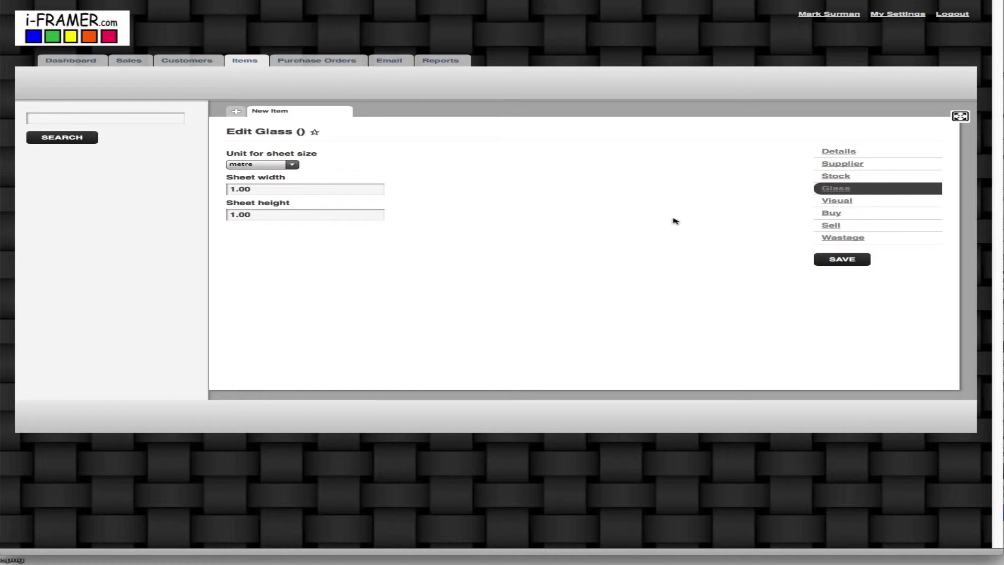
left_click(839, 218)
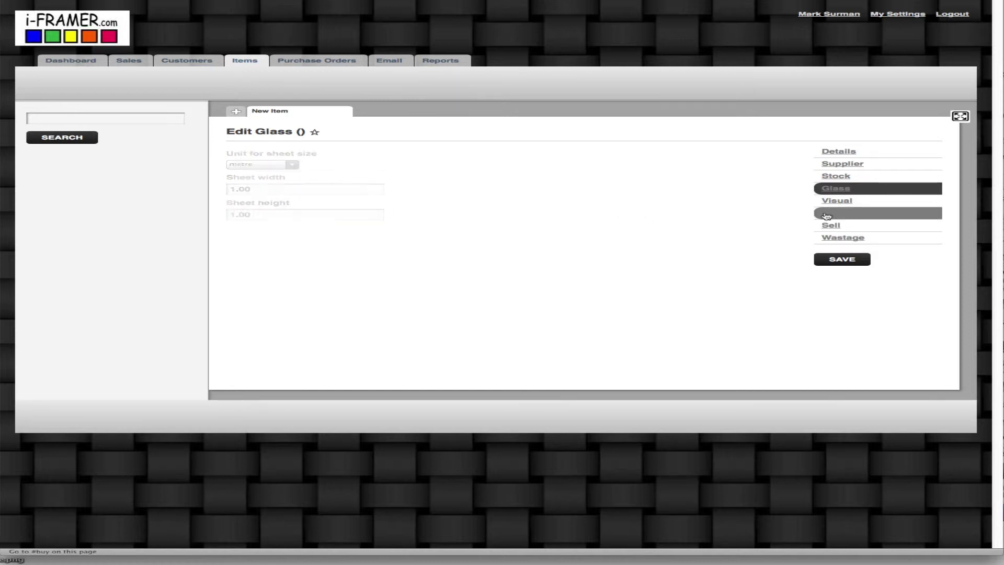
left_click(266, 162)
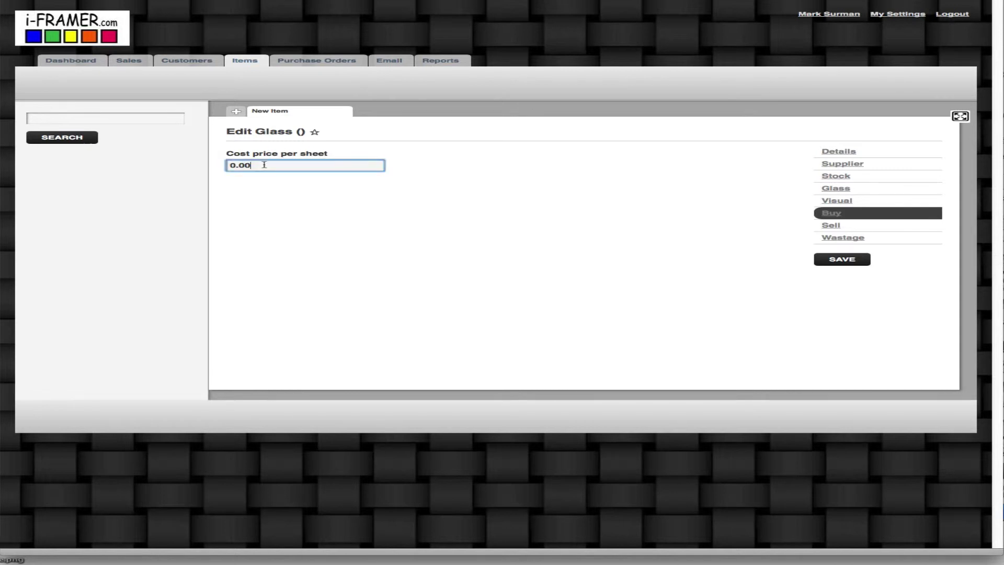
type("22")
left_click(853, 262)
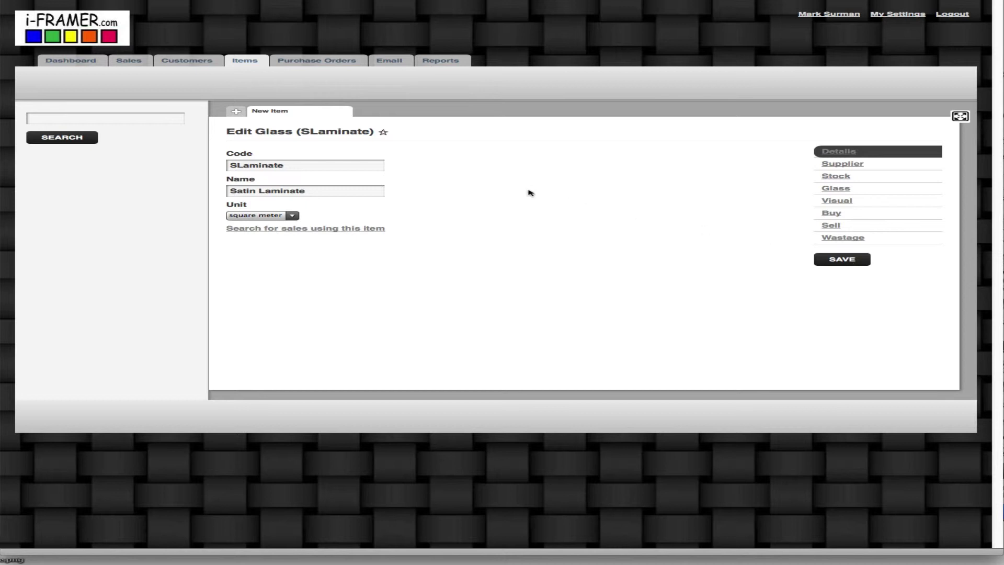
Create a new item of type Other with code BMSTD, name Block Mount Standard Edges and unit square meter.
left_click(238, 112)
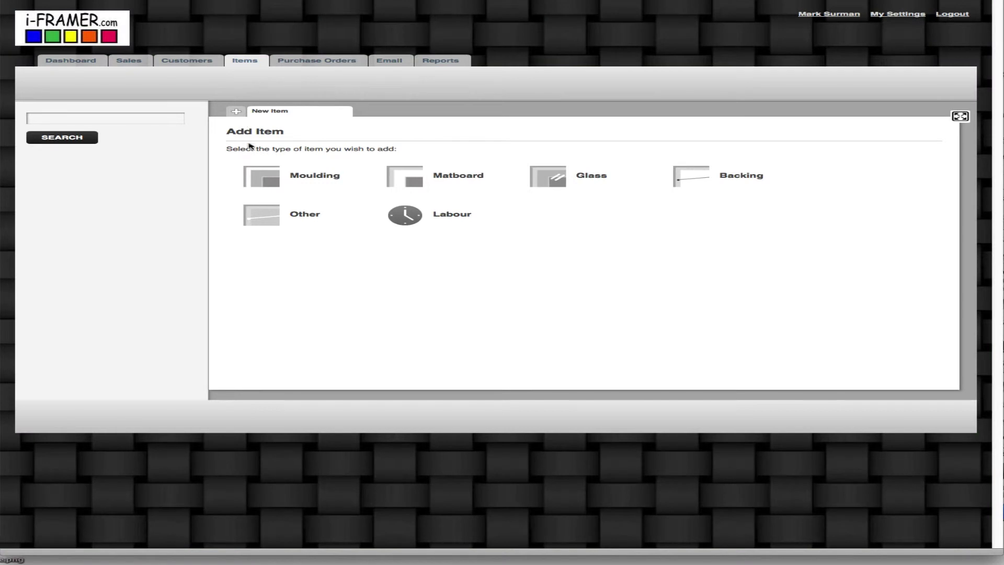
left_click(269, 215)
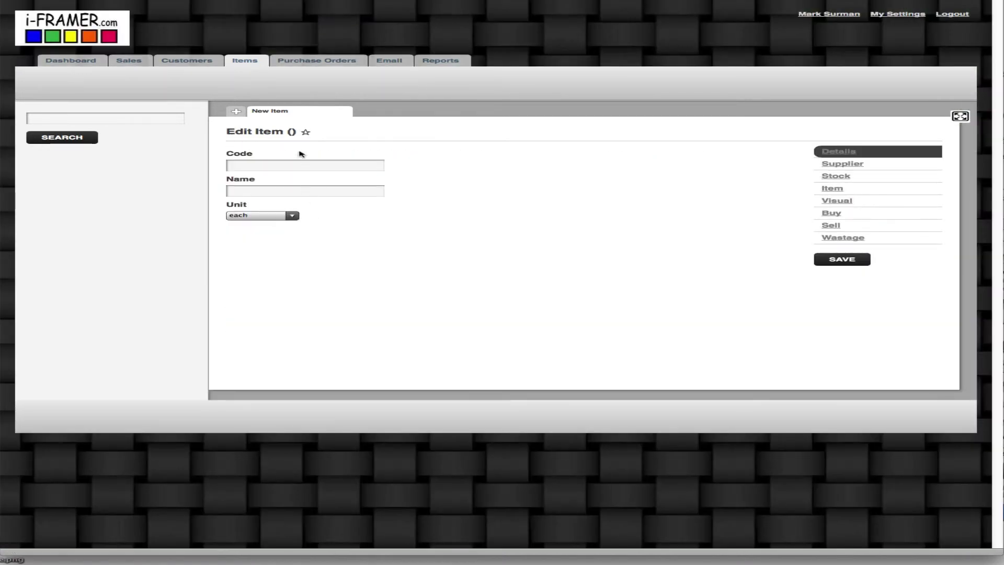
left_click(269, 167)
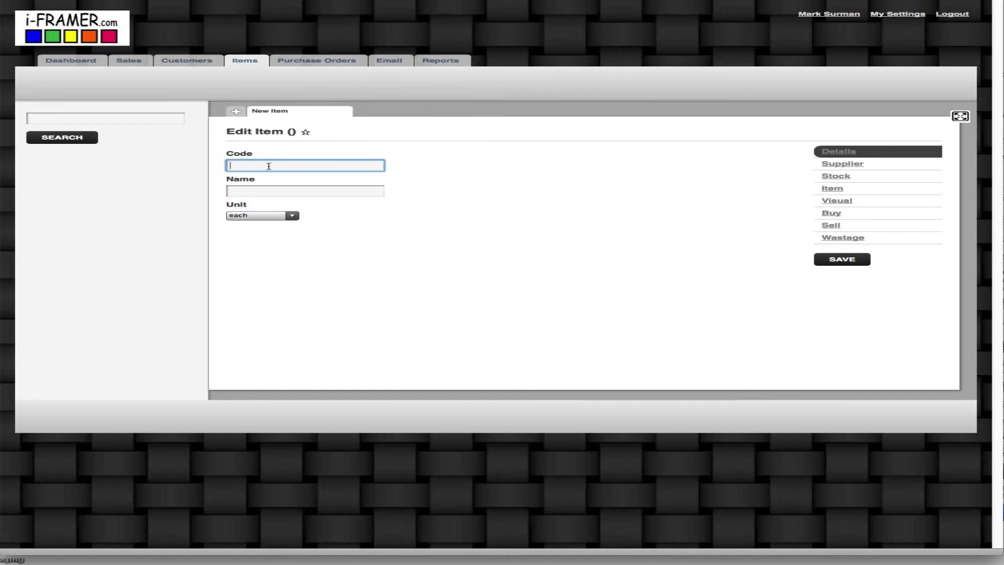
type("BMS")
type("TD")
left_click(274, 192)
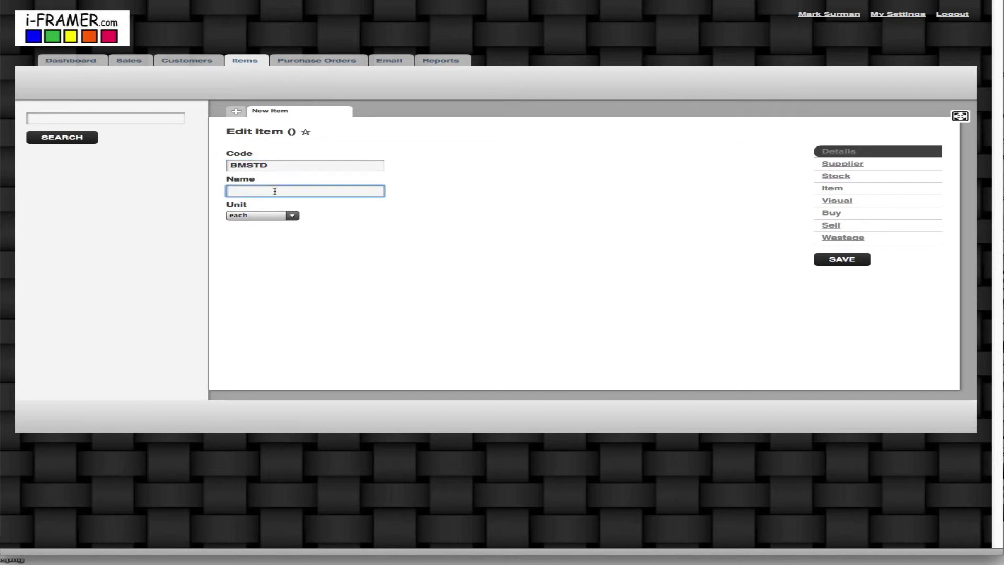
type("Block Mount Standard Edges")
left_click(294, 215)
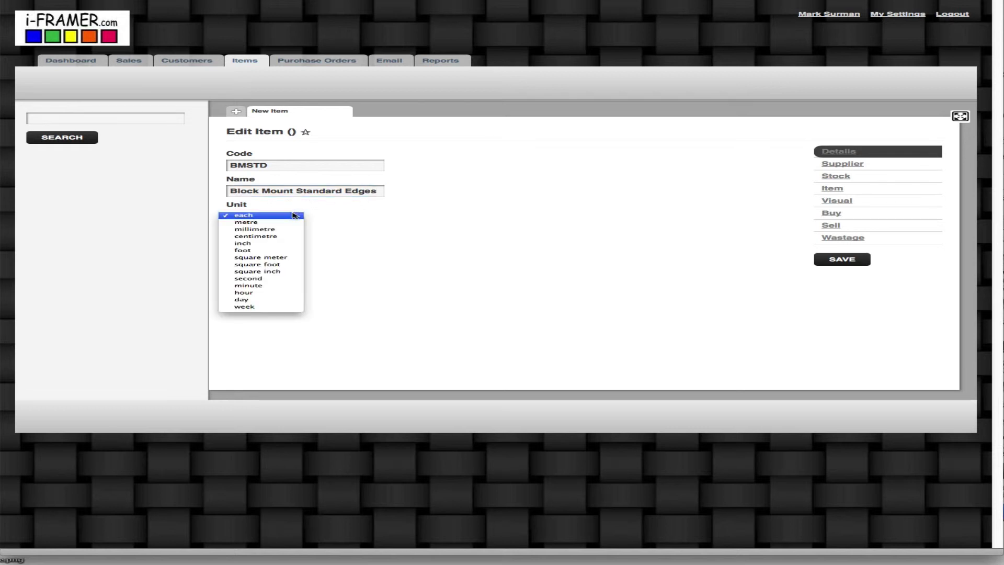
left_click(285, 258)
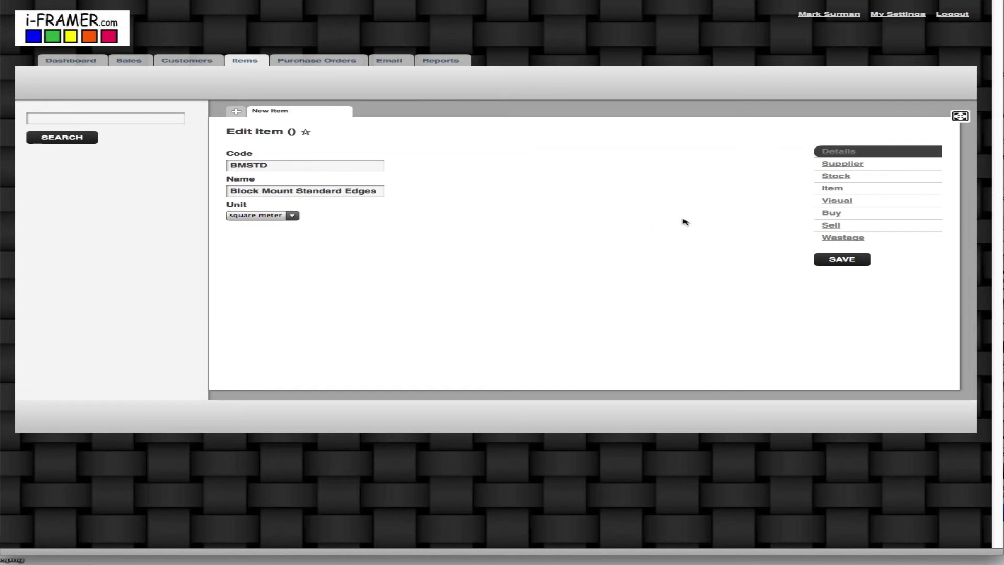
Switch the item's usage unit sell pricing to Break and extend the break table to four rows.
left_click(841, 229)
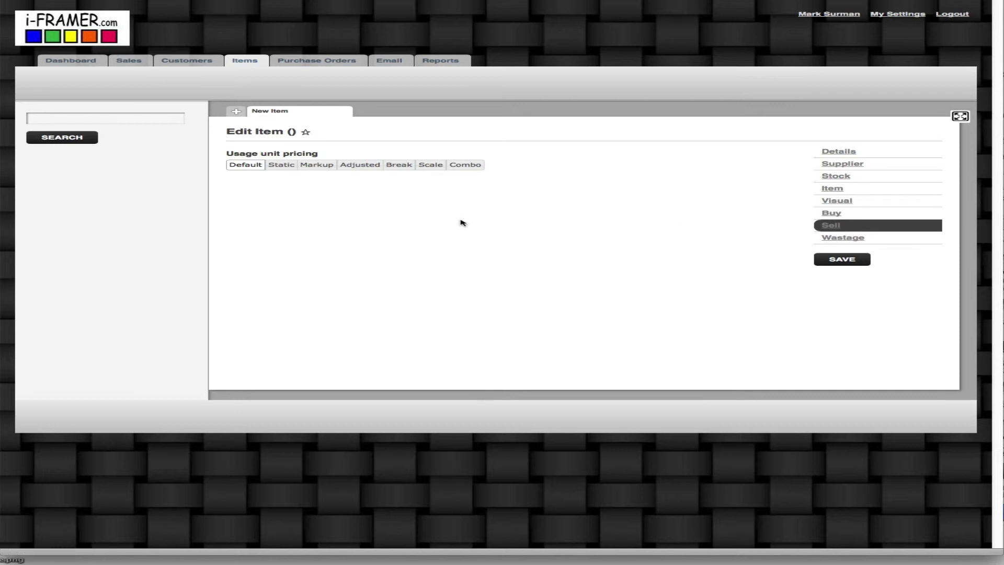
left_click(404, 165)
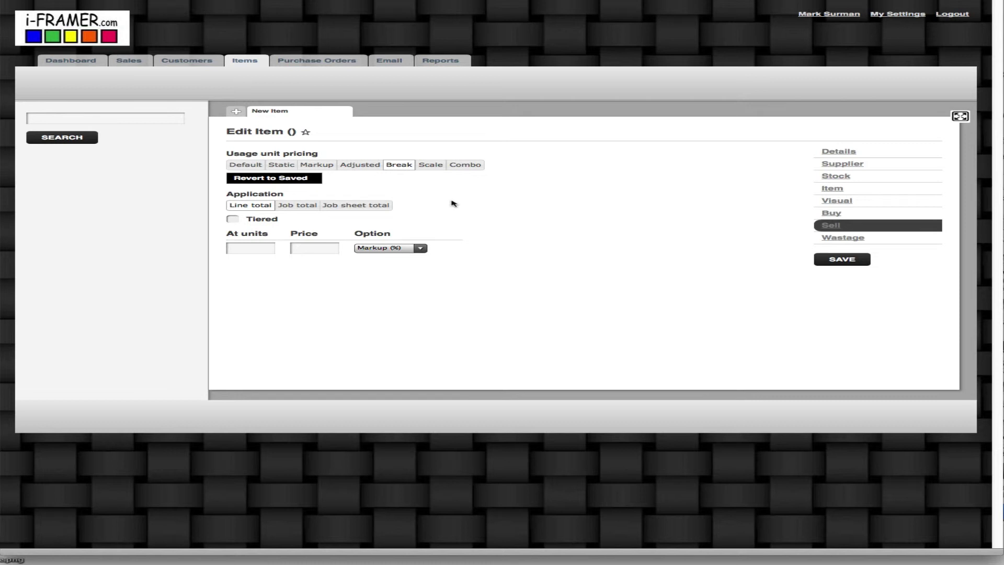
mouse_move(442, 248)
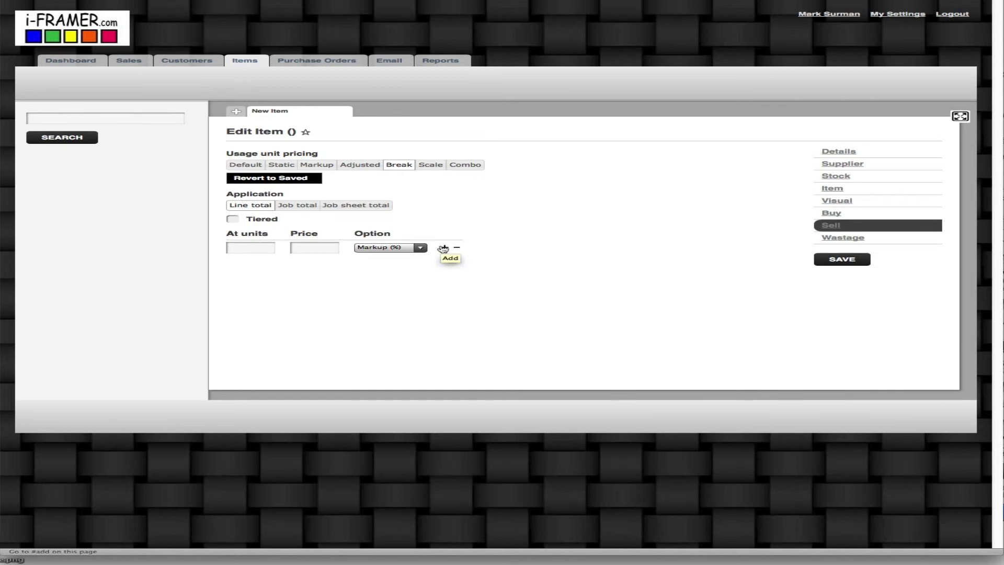
left_click(442, 248)
left_click(443, 248)
left_click(443, 248)
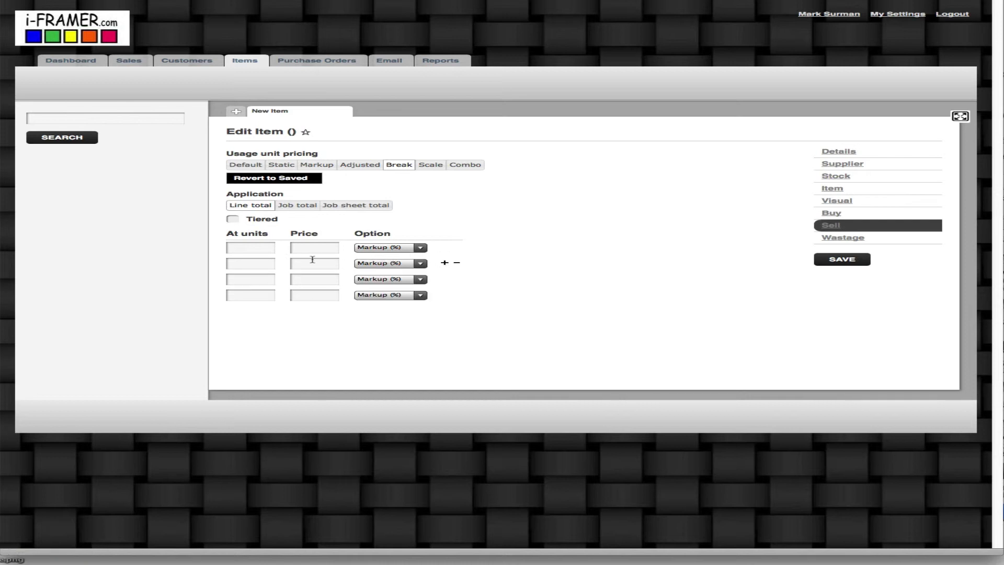
Enter the break units 0, .25, .5, .75 and 1, adding a fifth row to the table for the last one.
left_click(246, 247)
type("0")
left_click(251, 263)
type(".25")
left_click(248, 279)
type(".5")
left_click(251, 295)
type(".75")
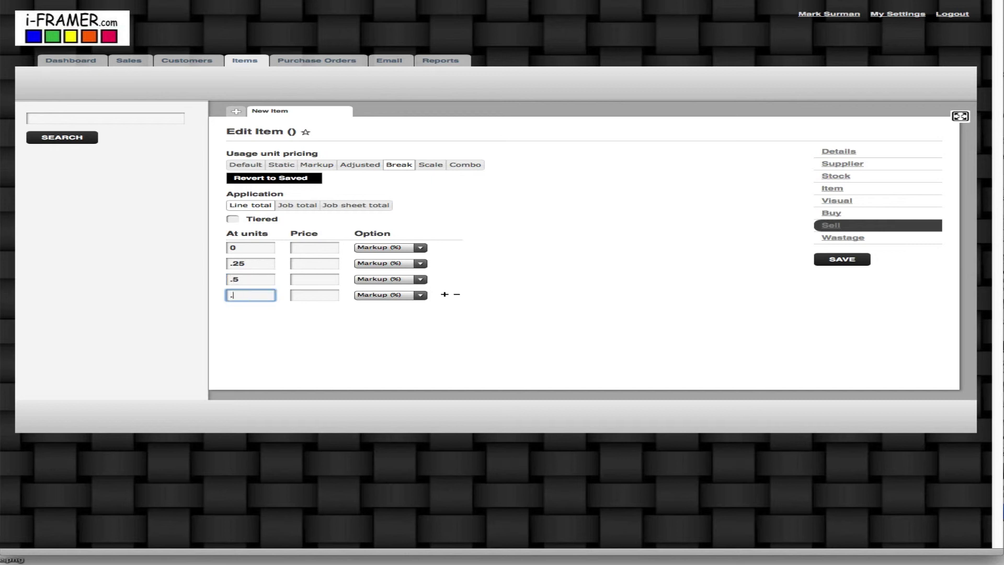
left_click(444, 294)
left_click(249, 310)
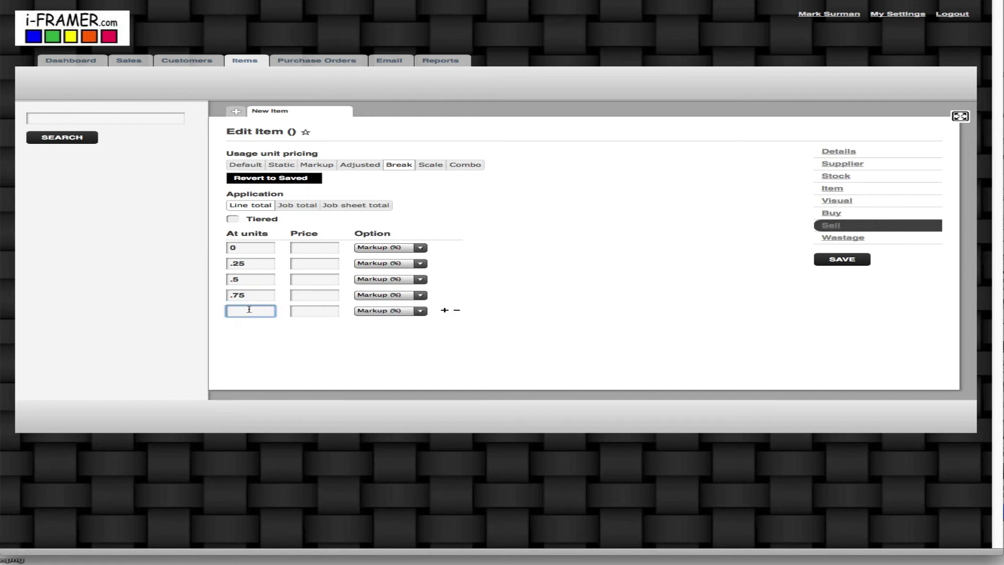
type("1")
Enter the break prices 40, 60, 80, 100 and 120 for the five rows in order.
left_click(308, 248)
type("40")
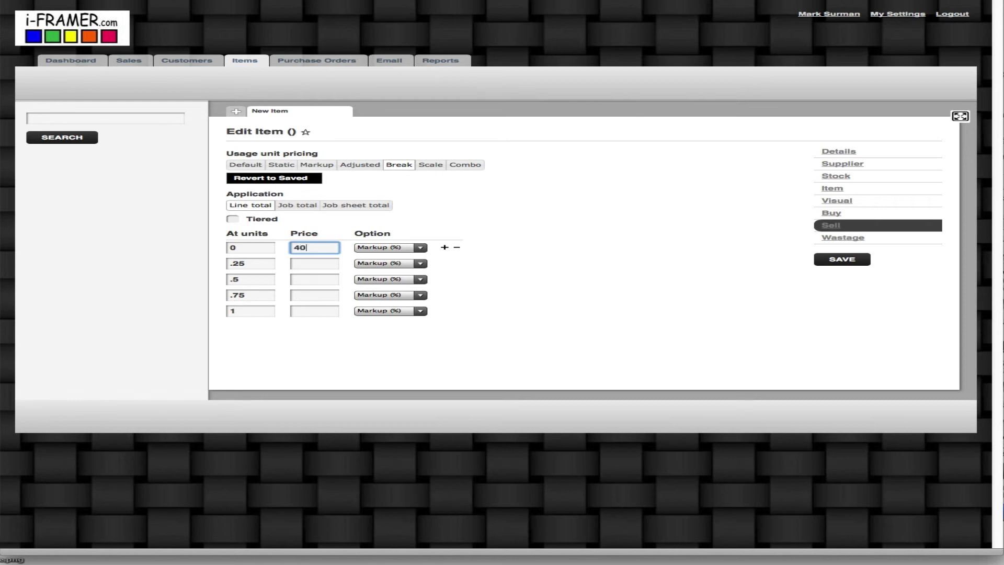
left_click(303, 263)
type("60")
left_click(310, 279)
type("80")
left_click(307, 295)
type("100")
left_click(309, 311)
type("120")
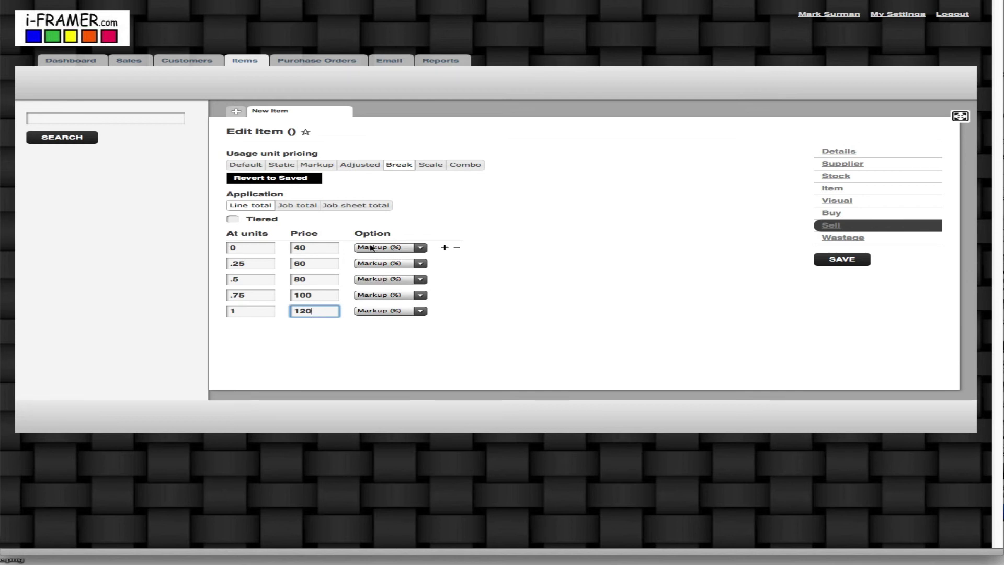
Set the pricing option of all five break rows to Step ($).
left_click(416, 248)
left_click(421, 263)
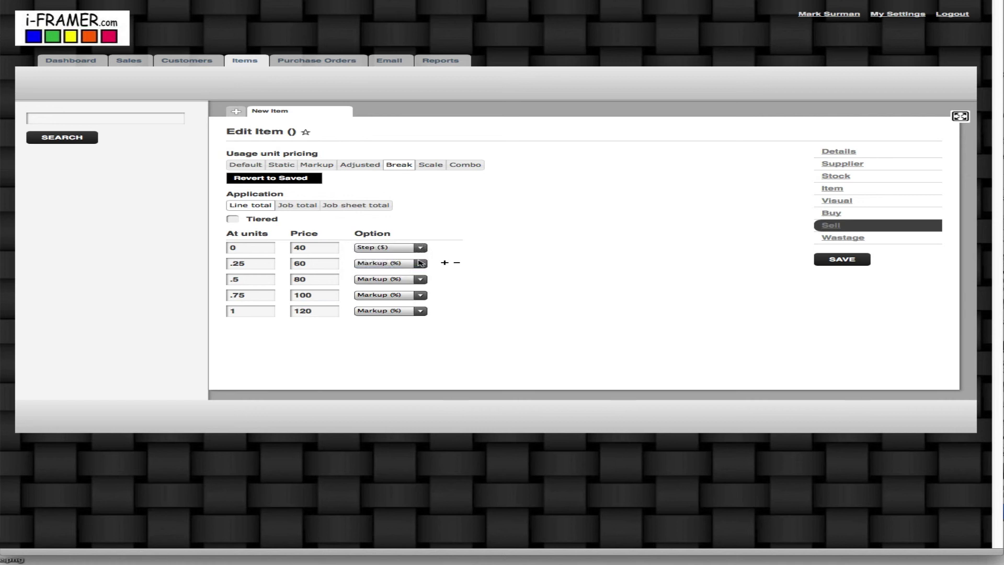
left_click(421, 263)
left_click(392, 281)
left_click(393, 282)
left_click(392, 300)
left_click(393, 295)
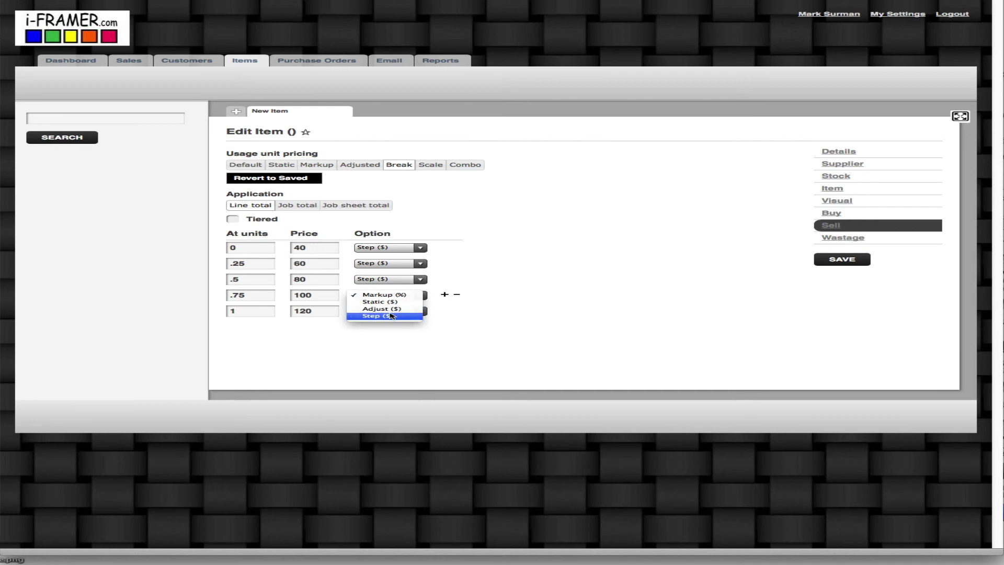
left_click(391, 316)
left_click(392, 311)
left_click(384, 335)
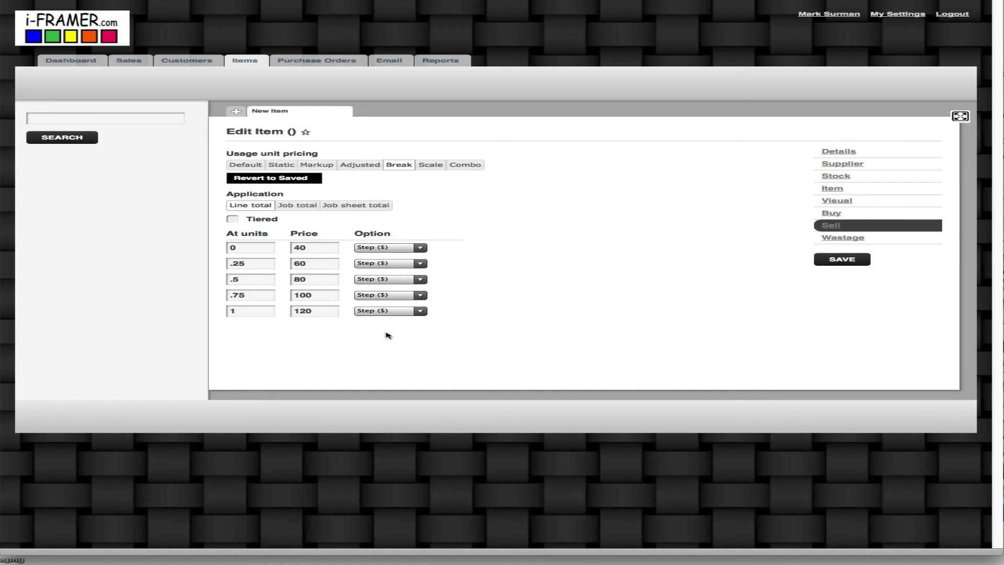
mouse_move(258, 263)
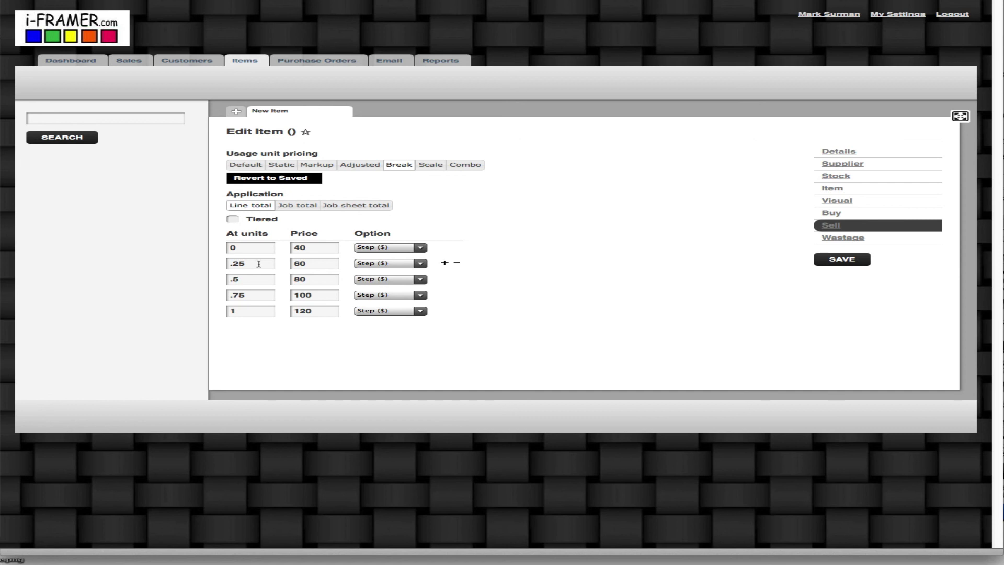